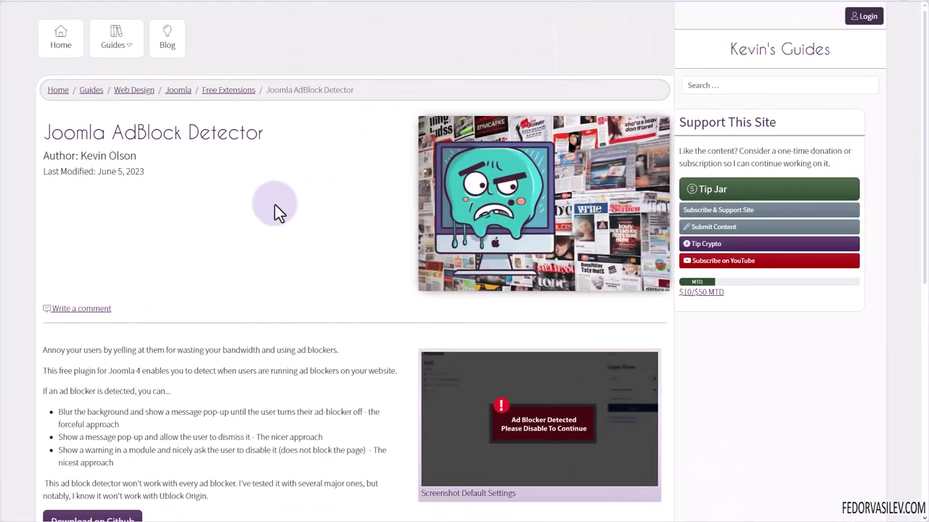
- Review the Joomla AdBlock Detector description and open its download release on GitHub
{"action": "scroll", "coordinate": [274, 205], "scroll_direction": "down", "scroll_amount": 3}
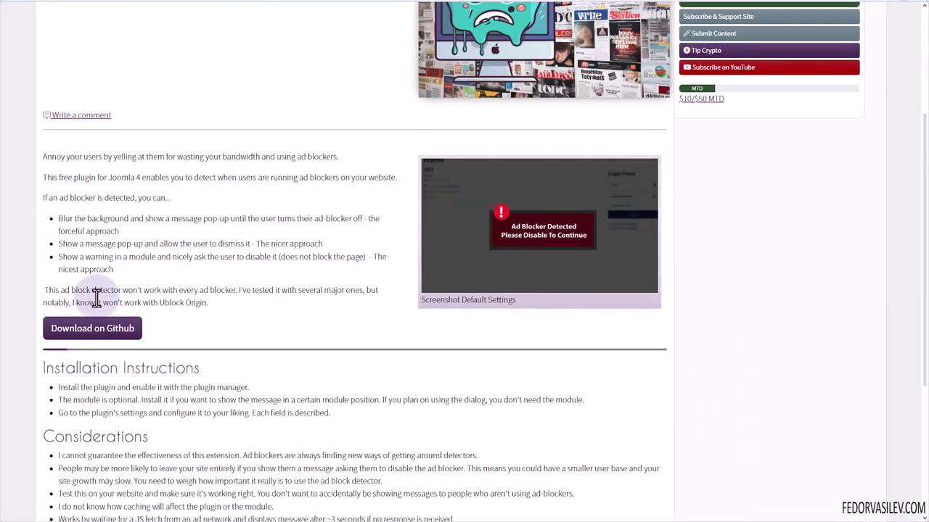
{"action": "scroll", "coordinate": [350, 305], "scroll_direction": "up", "scroll_amount": 3}
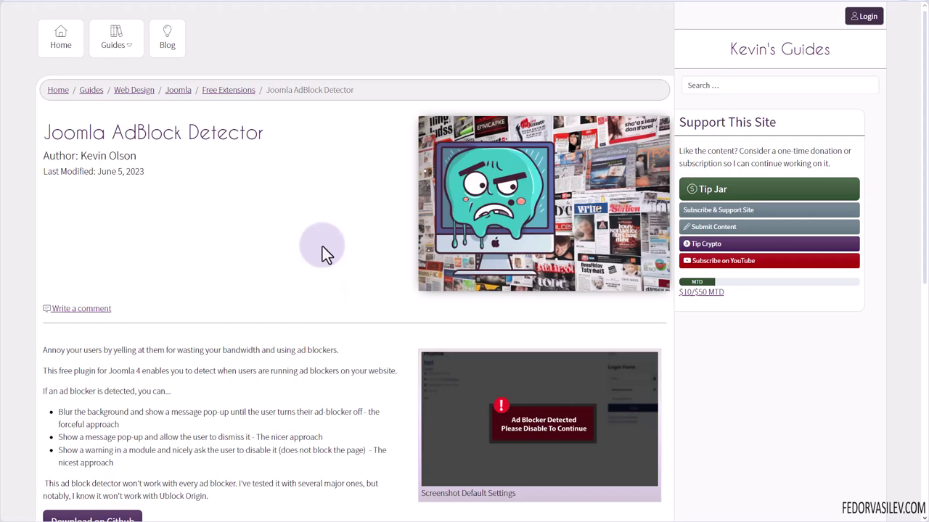
{"action": "scroll", "coordinate": [311, 229], "scroll_direction": "down", "scroll_amount": 2}
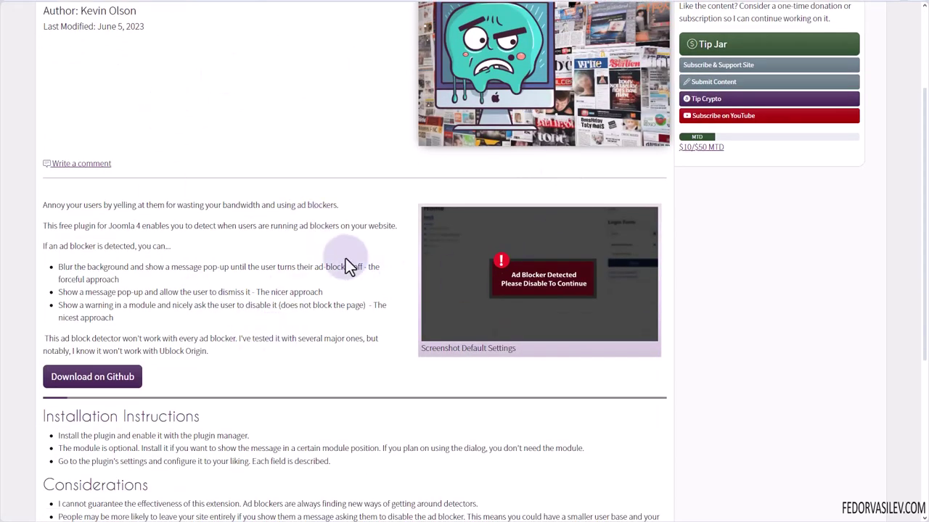
{"action": "scroll", "coordinate": [346, 258], "scroll_direction": "up", "scroll_amount": 2}
{"action": "scroll", "coordinate": [383, 259], "scroll_direction": "down", "scroll_amount": 3}
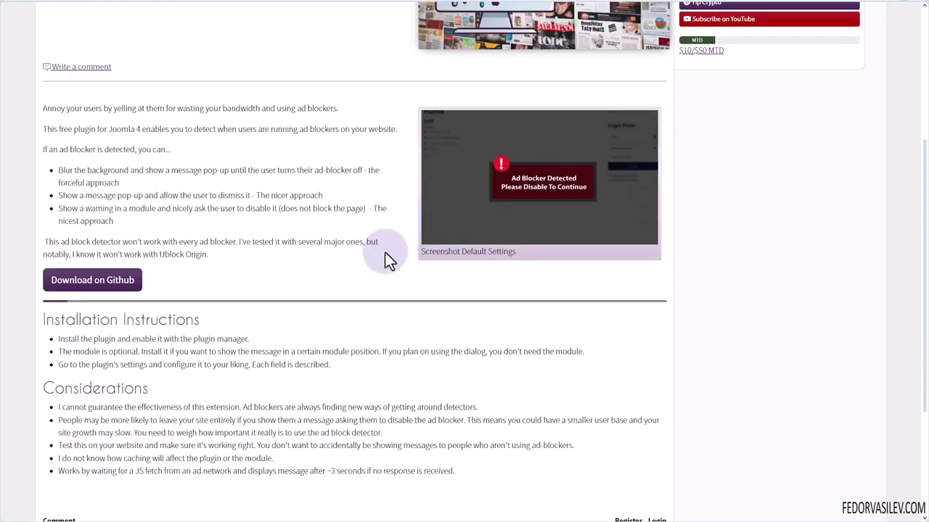
{"action": "left_click", "coordinate": [90, 287]}
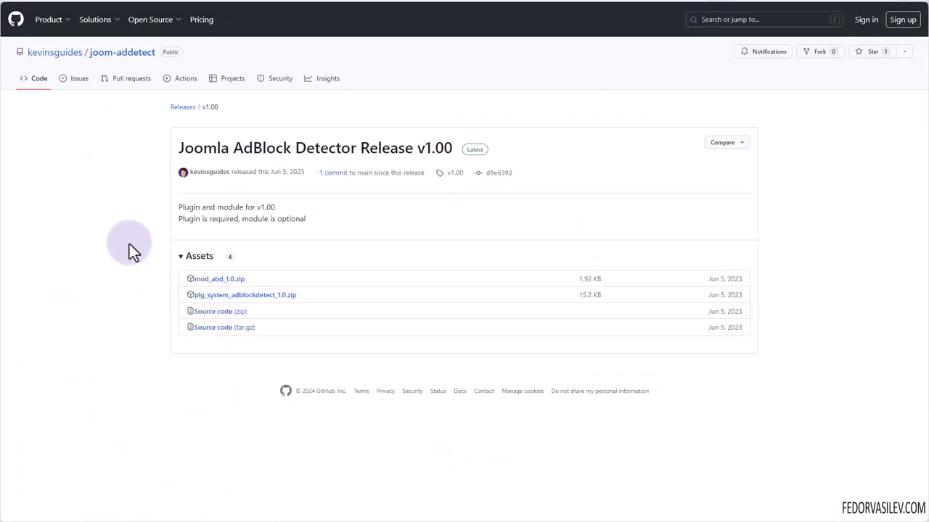
- Examine the release assets, comparing the module archive mod_abd_1.0.zip with the plugin archive plg_system_adblockdetect_1.0.zip
{"action": "triple_click", "coordinate": [328, 296]}
{"action": "triple_click", "coordinate": [251, 279]}
{"action": "left_click", "coordinate": [139, 283]}
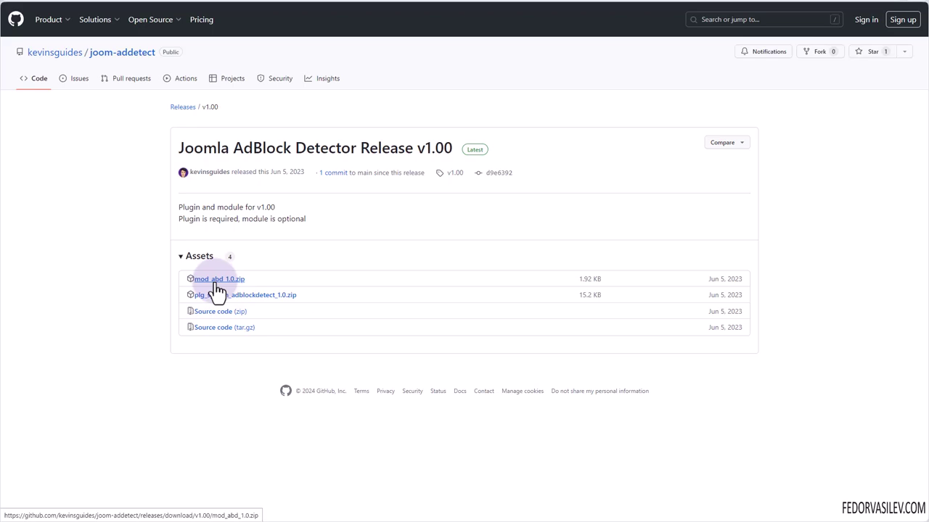
{"action": "left_click_drag", "start_coordinate": [249, 280], "coordinate": [190, 279]}
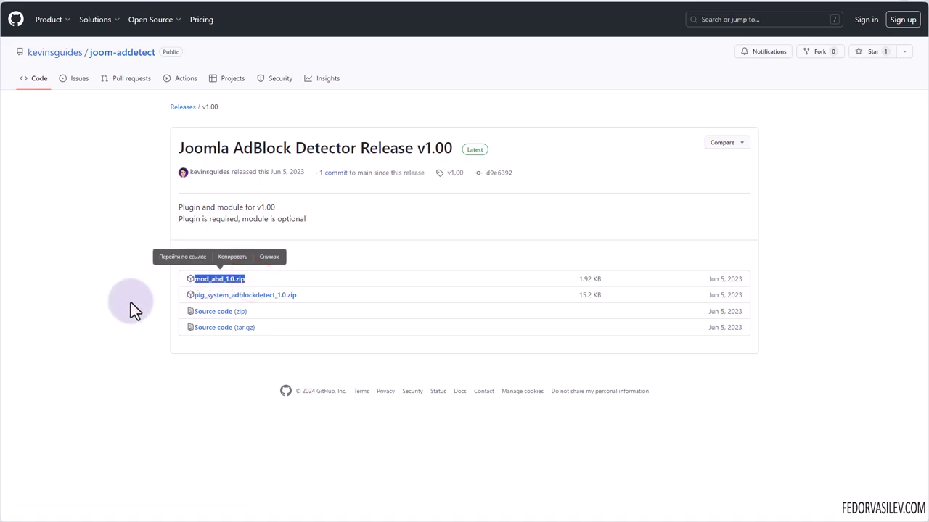
{"action": "left_click", "coordinate": [141, 296]}
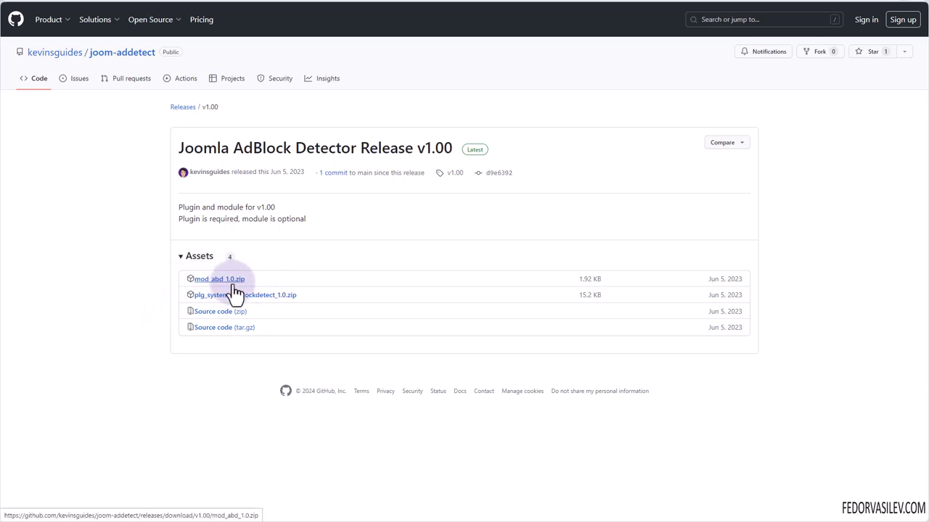
{"action": "left_click_drag", "start_coordinate": [191, 294], "coordinate": [310, 295]}
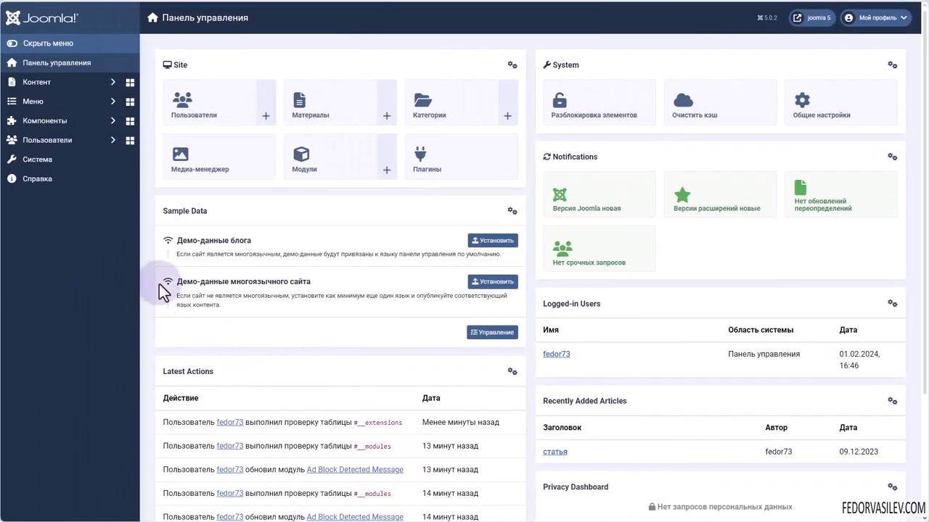
- Open the settings of the System - Ad Blocker Detection Plugin from the site's list of plugins
{"action": "left_click", "coordinate": [432, 158]}
{"action": "left_click_drag", "start_coordinate": [405, 160], "coordinate": [269, 161]}
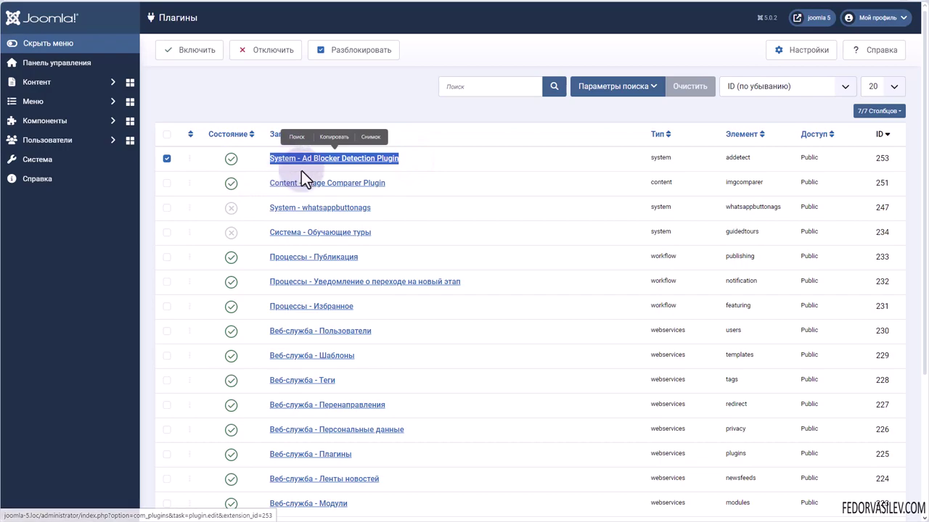
{"action": "left_click", "coordinate": [348, 159]}
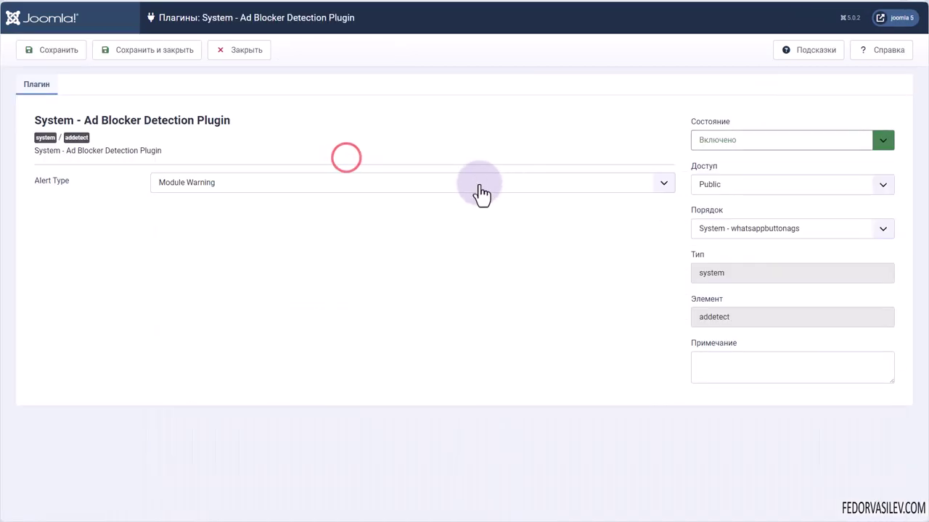
- Set the plugin's Alert Type to Default Warning Message
{"action": "left_click", "coordinate": [214, 183]}
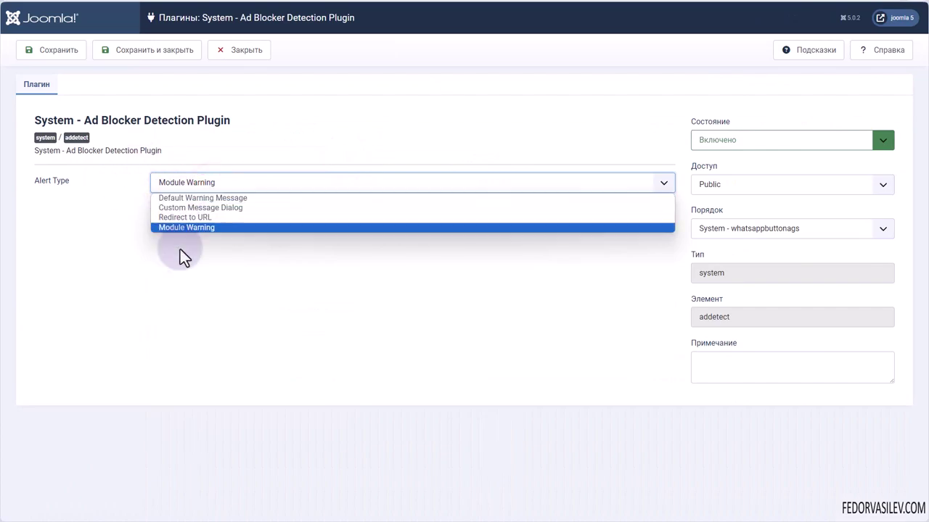
{"action": "left_click", "coordinate": [192, 197]}
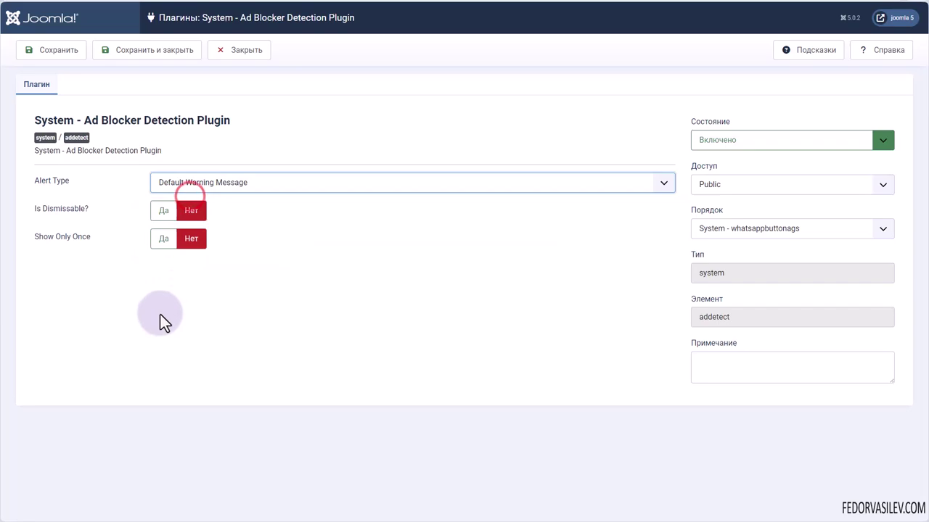
{"action": "left_click", "coordinate": [191, 185]}
{"action": "left_click", "coordinate": [190, 185]}
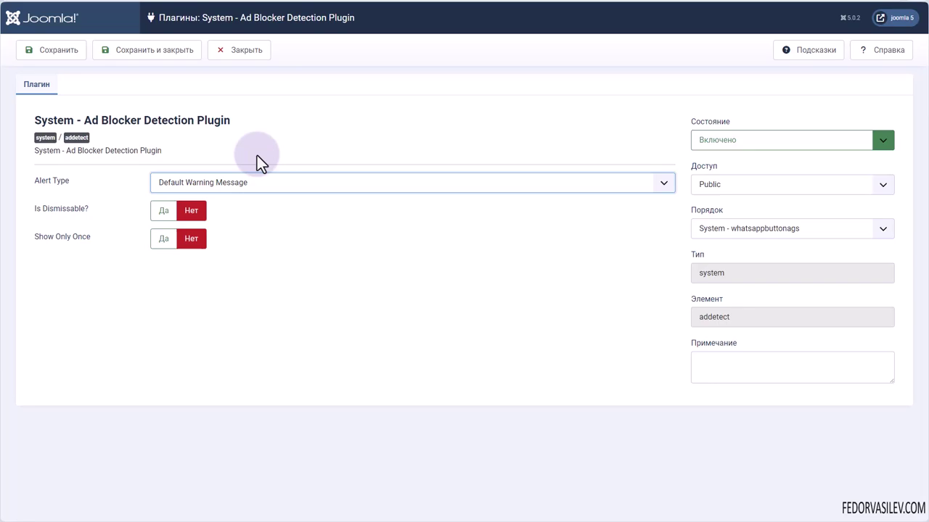
- Show the field descriptions and try Is Dismissable? and Show Only Once on Да, returning each to Нет
{"action": "left_click", "coordinate": [805, 50]}
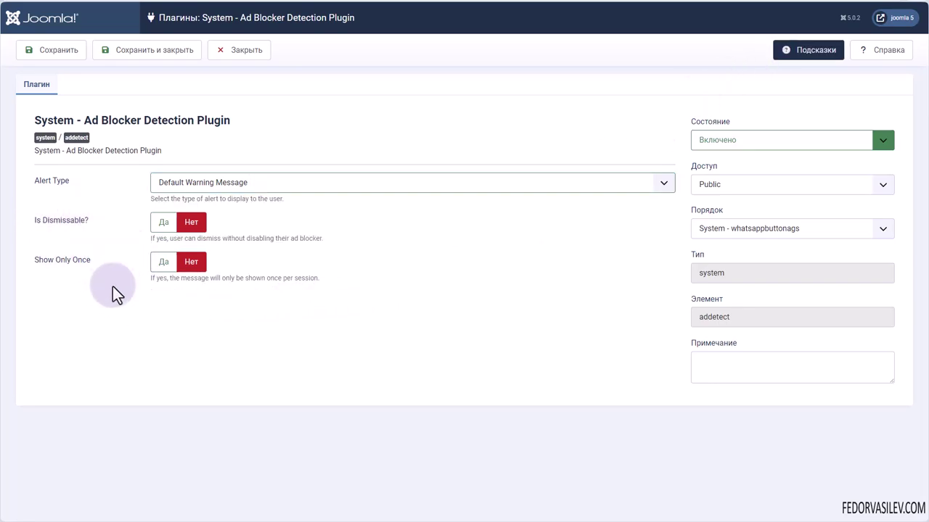
{"action": "triple_click", "coordinate": [152, 239]}
{"action": "left_click", "coordinate": [163, 222]}
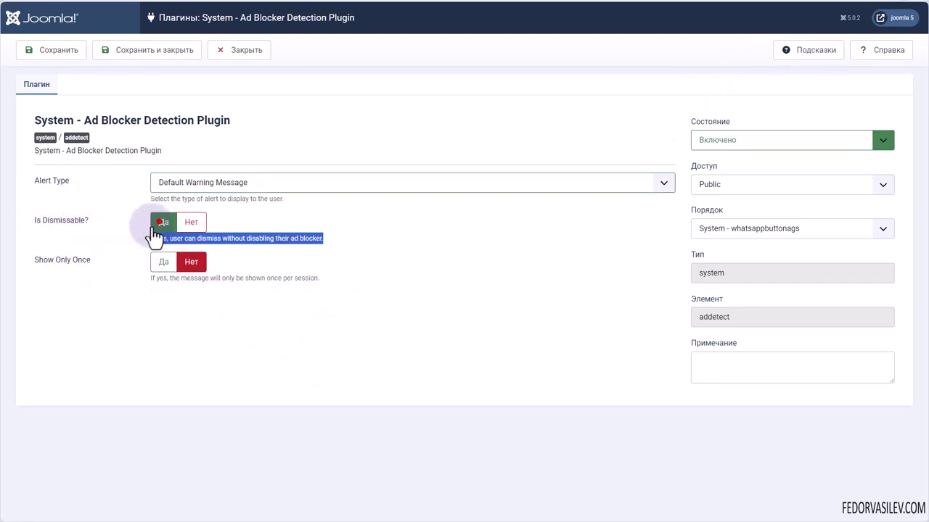
{"action": "left_click", "coordinate": [124, 298]}
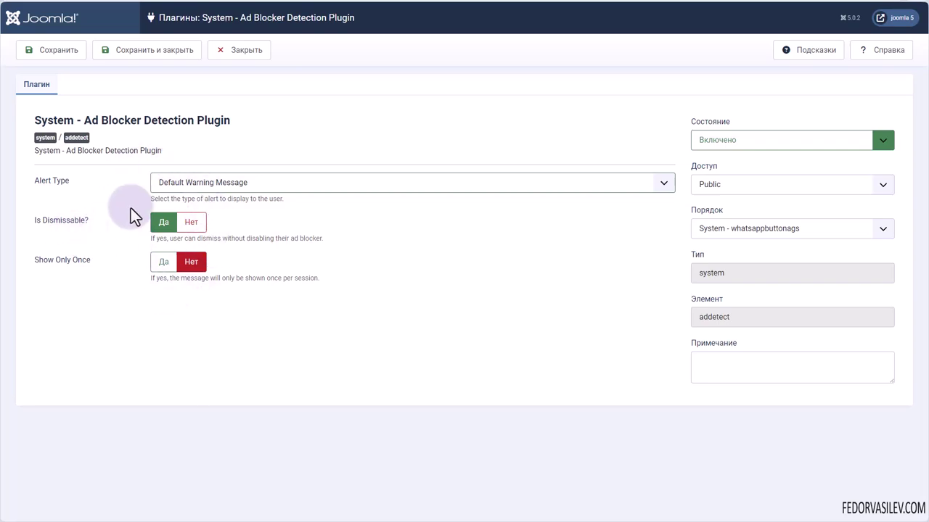
{"action": "left_click", "coordinate": [191, 222]}
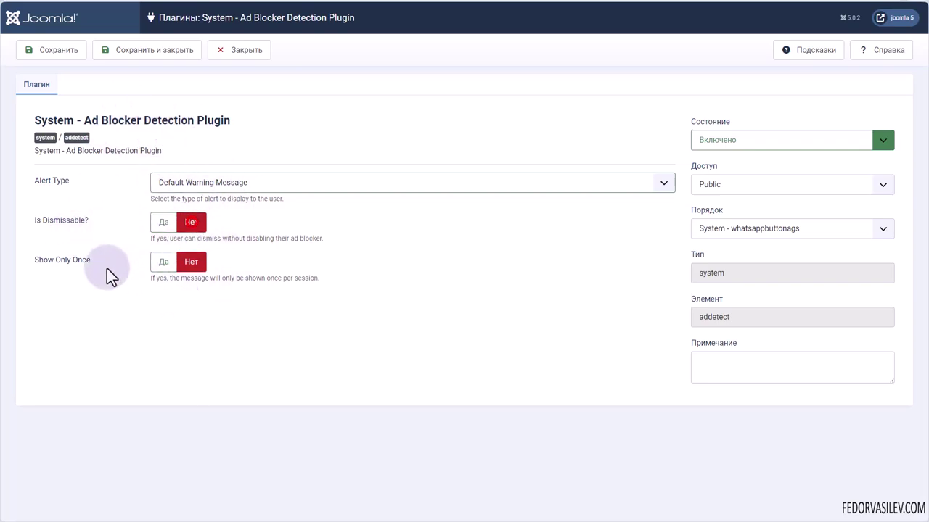
{"action": "left_click", "coordinate": [164, 262]}
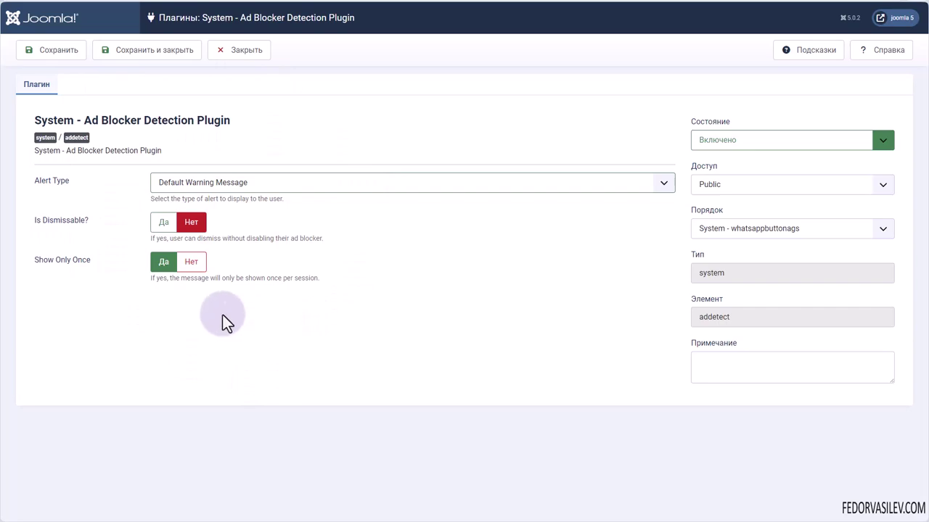
{"action": "left_click", "coordinate": [192, 263]}
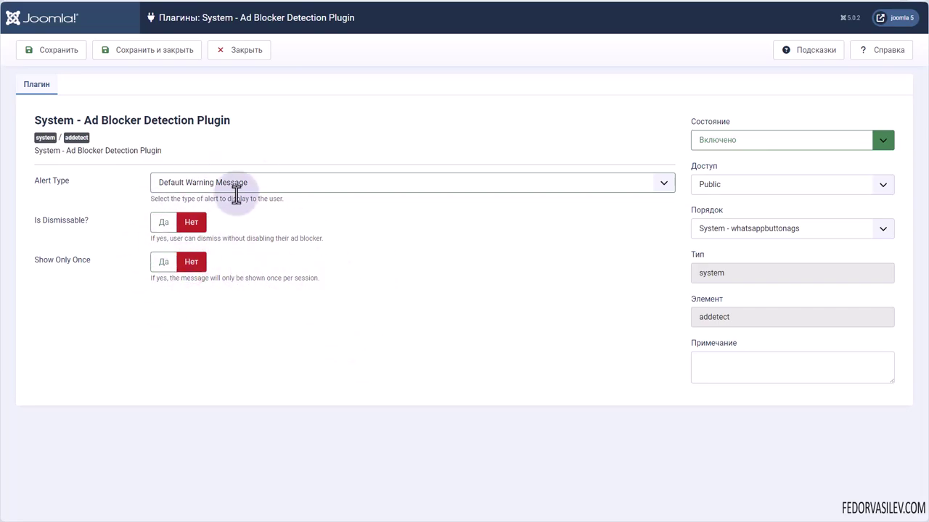
- Save the plugin settings and test on the site's home page whether the ad blocker warning can be dismissed
{"action": "left_click", "coordinate": [52, 54]}
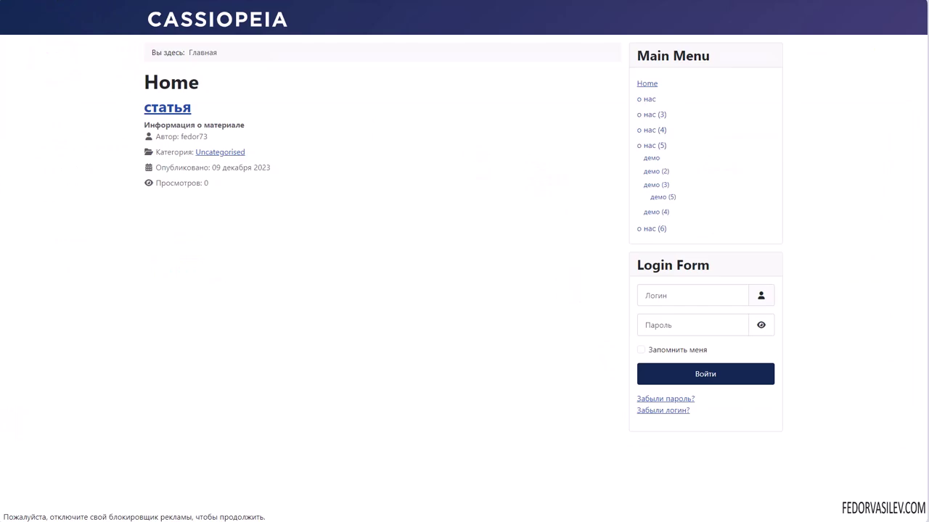
{"action": "left_click", "coordinate": [337, 314]}
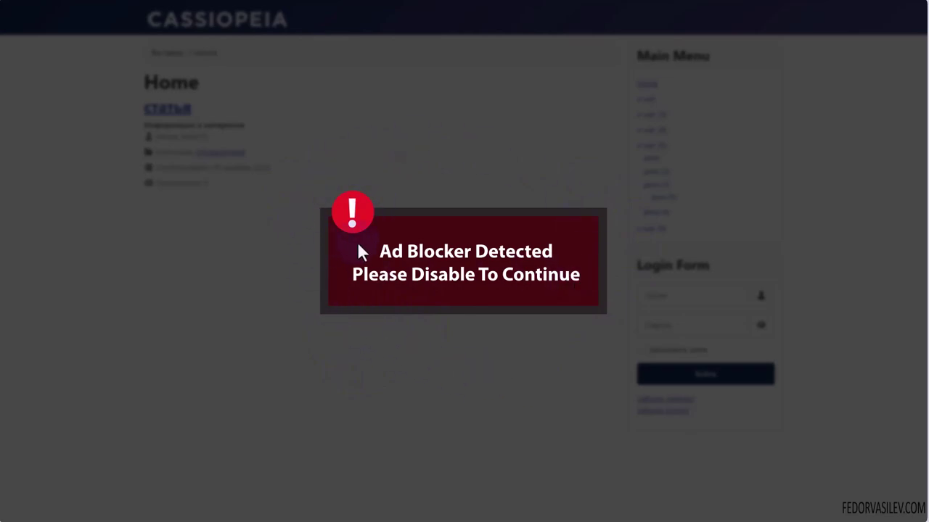
{"action": "left_click", "coordinate": [424, 123]}
{"action": "left_click", "coordinate": [776, 134]}
{"action": "left_click", "coordinate": [800, 328]}
{"action": "left_click", "coordinate": [420, 395]}
{"action": "left_click", "coordinate": [363, 298]}
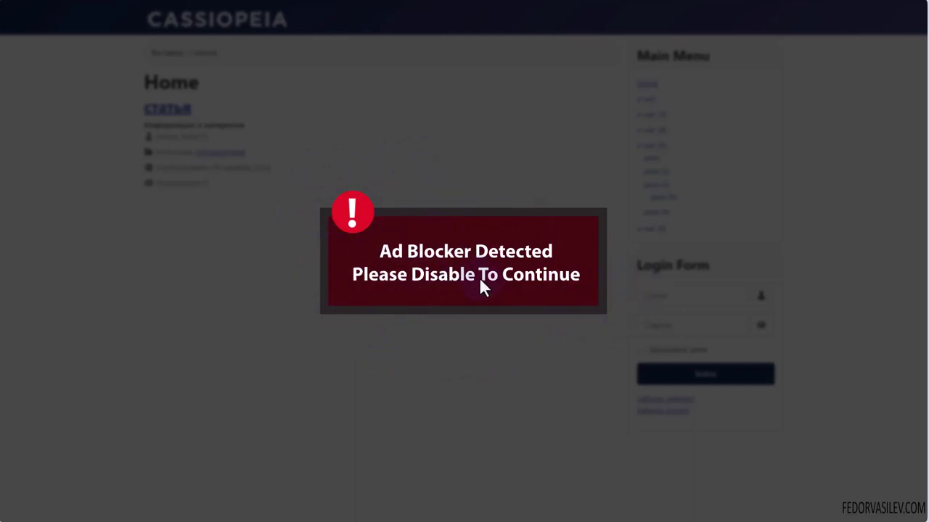
- Turn off the browser's ad blocking for joomla-5.loc and reload the home page
{"action": "key", "text": "F11"}
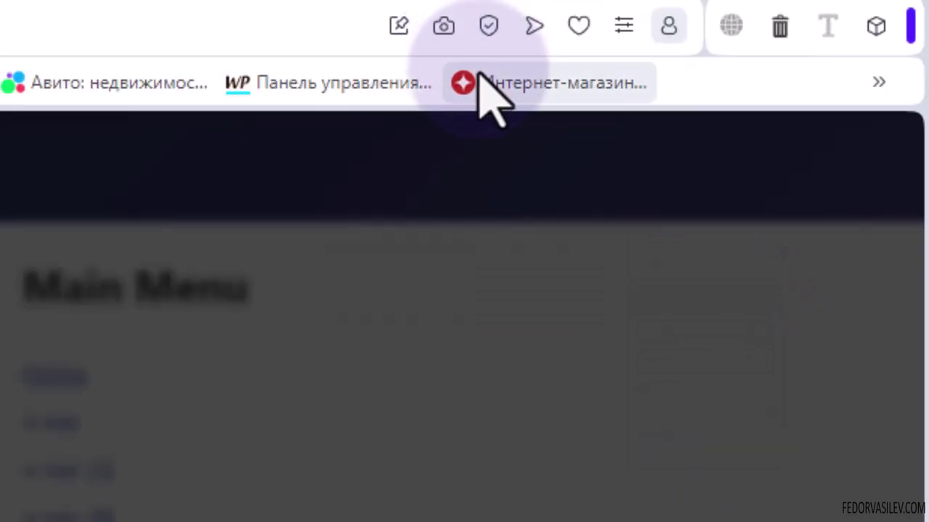
{"action": "left_click", "coordinate": [488, 26]}
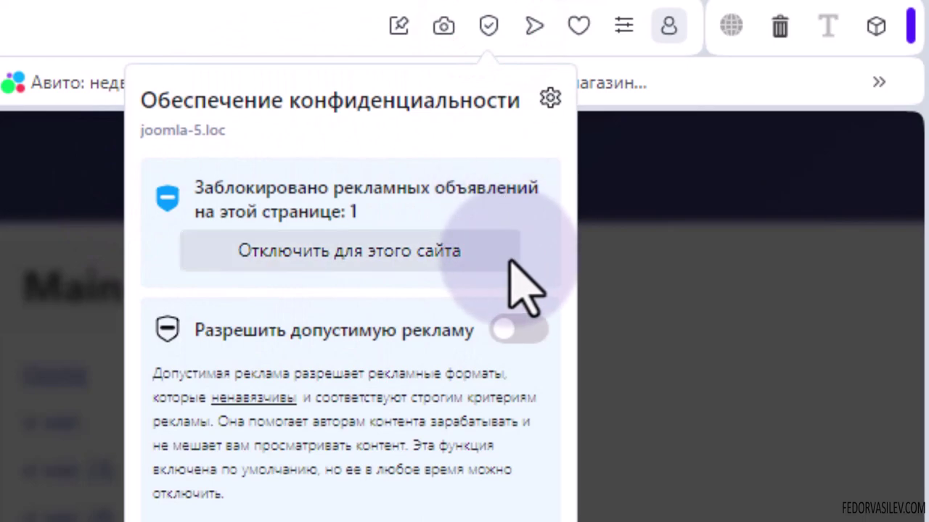
{"action": "left_click", "coordinate": [393, 250]}
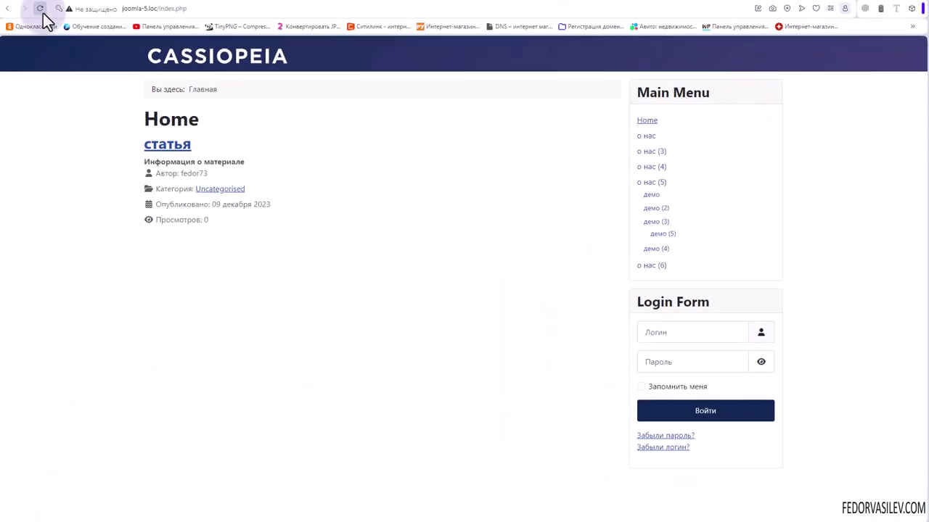
{"action": "left_click", "coordinate": [41, 10]}
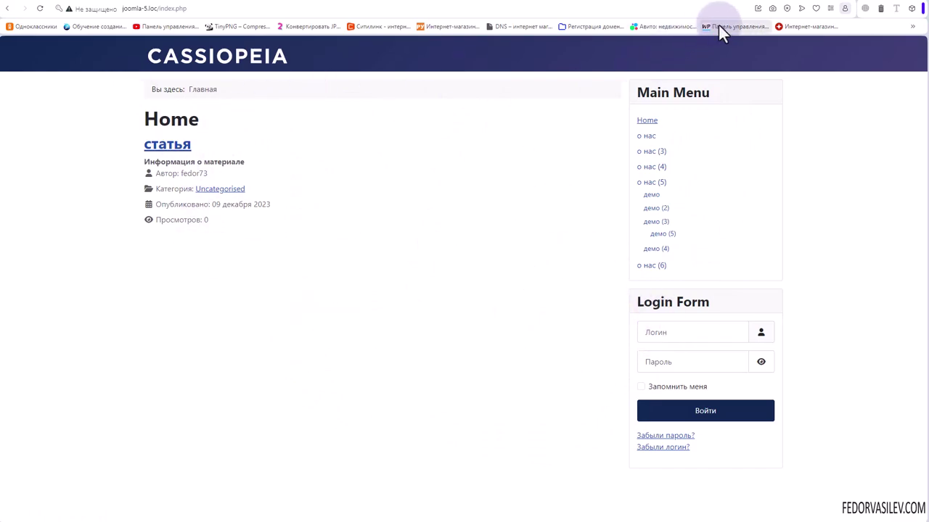
- Turn the browser's ad blocking back on for joomla-5.loc and reload the home page
{"action": "left_click", "coordinate": [786, 8]}
{"action": "left_click", "coordinate": [731, 85]}
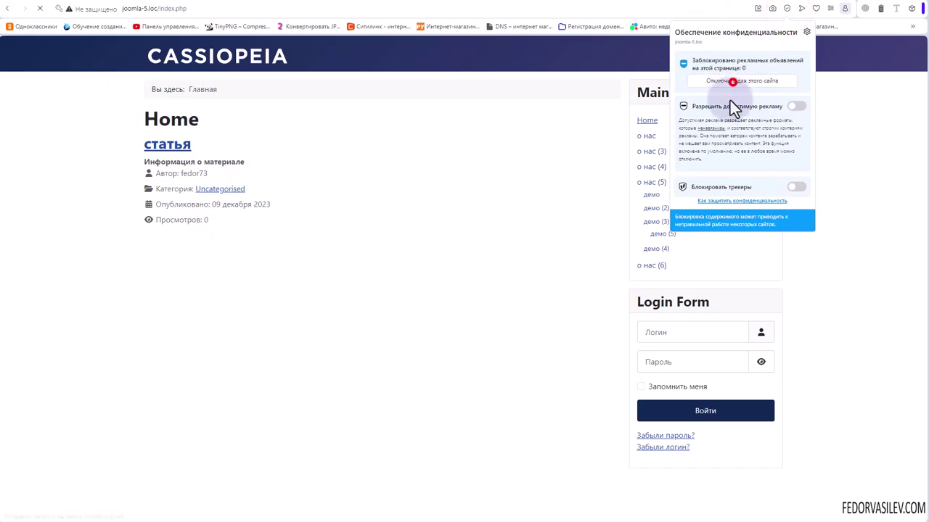
{"action": "left_click", "coordinate": [527, 157]}
{"action": "left_click", "coordinate": [40, 8]}
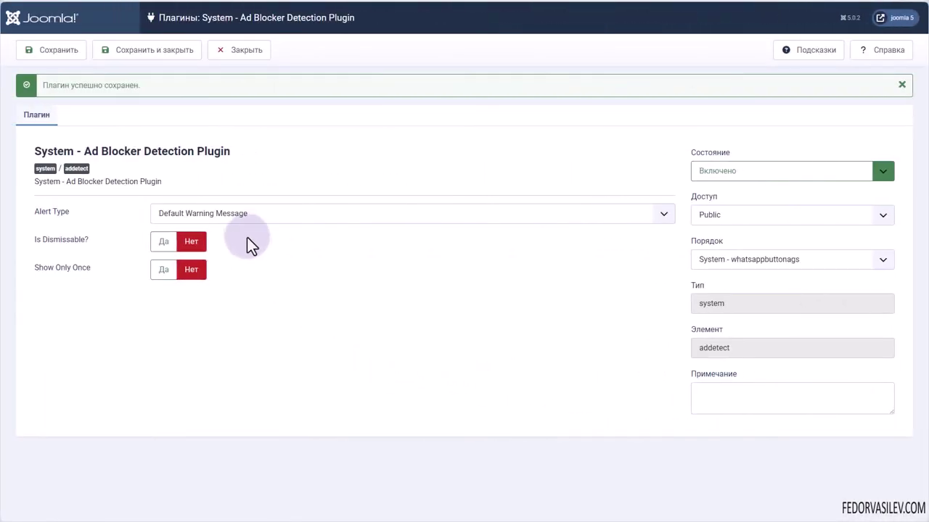
- Set the Alert Type to Custom Message Dialog with the message "Пожалуйста, отключите свой блокировщик рекламы, чтобы продолжить." and save the plugin
{"action": "left_click", "coordinate": [242, 218]}
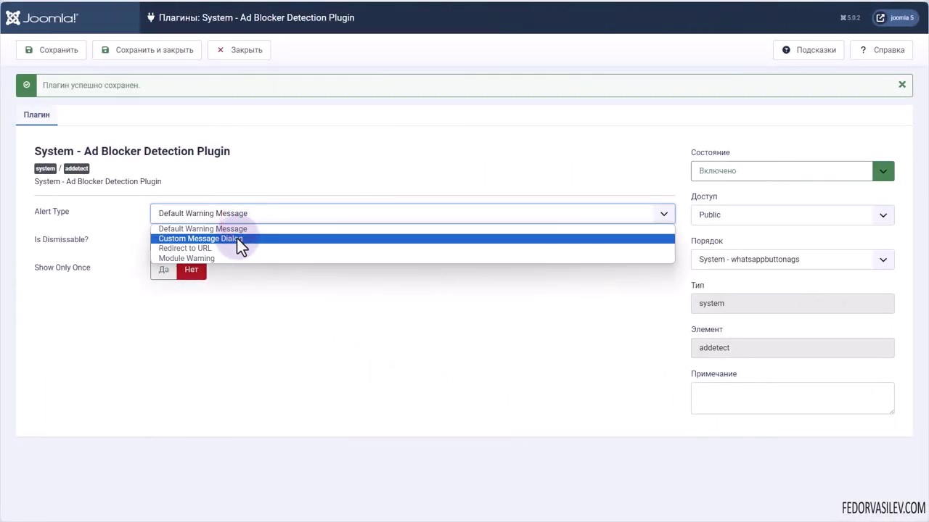
{"action": "left_click", "coordinate": [240, 238]}
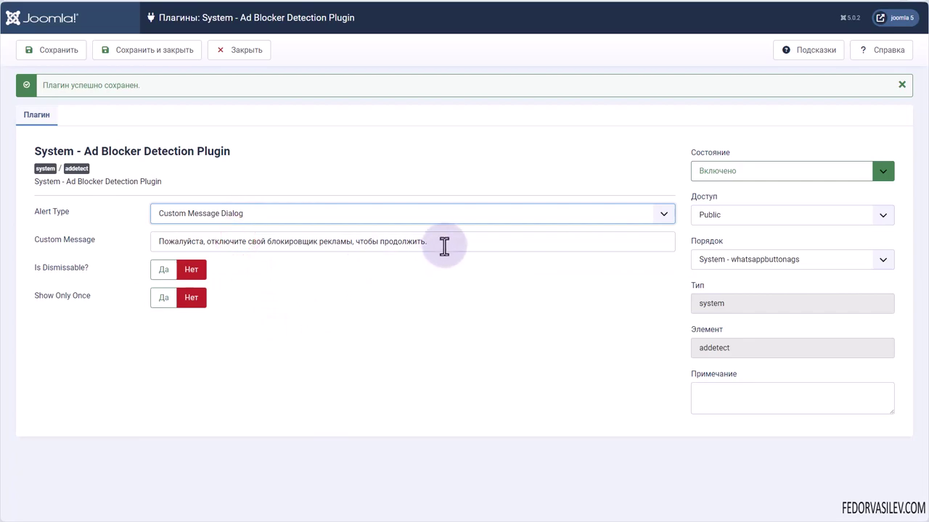
{"action": "left_click_drag", "start_coordinate": [444, 245], "coordinate": [100, 340]}
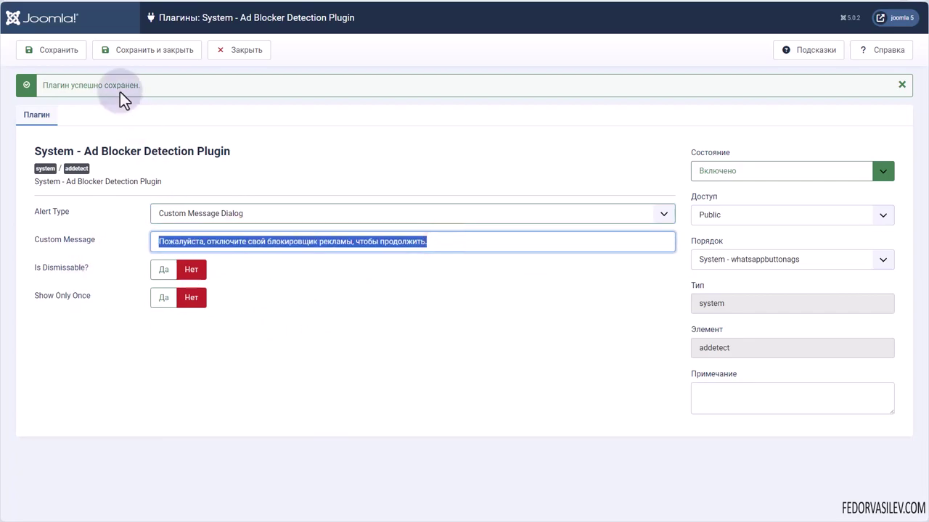
{"action": "left_click", "coordinate": [66, 53]}
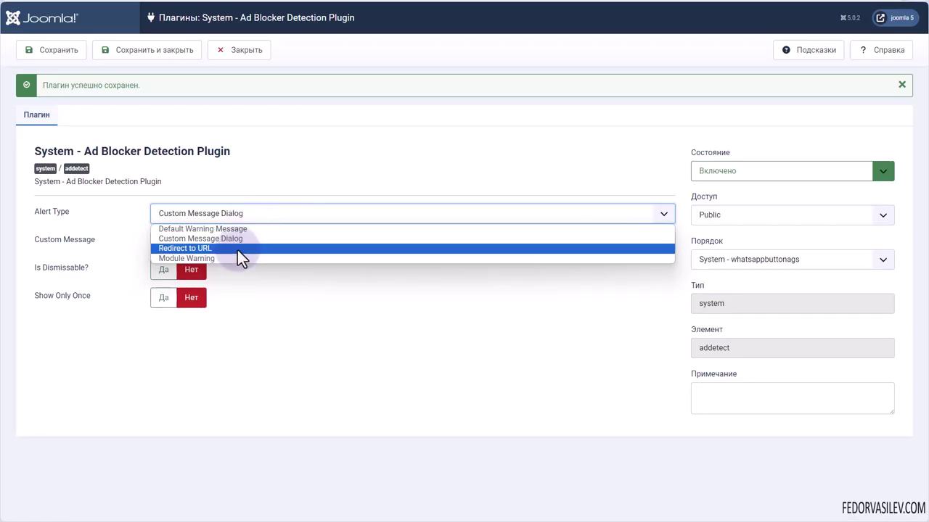
{"action": "left_click", "coordinate": [235, 247]}
{"action": "left_click", "coordinate": [239, 241]}
{"action": "type", "text": "https://kevinsguides.com"}
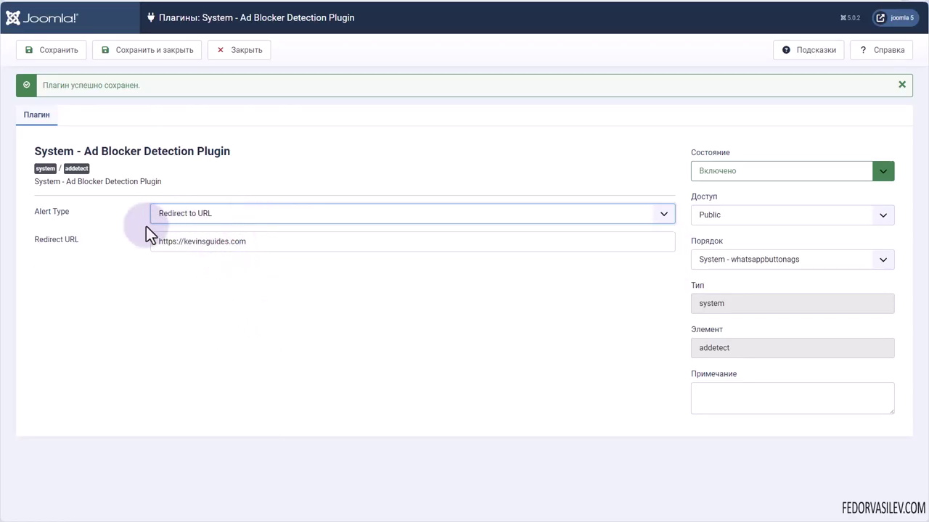
{"action": "triple_click", "coordinate": [303, 242]}
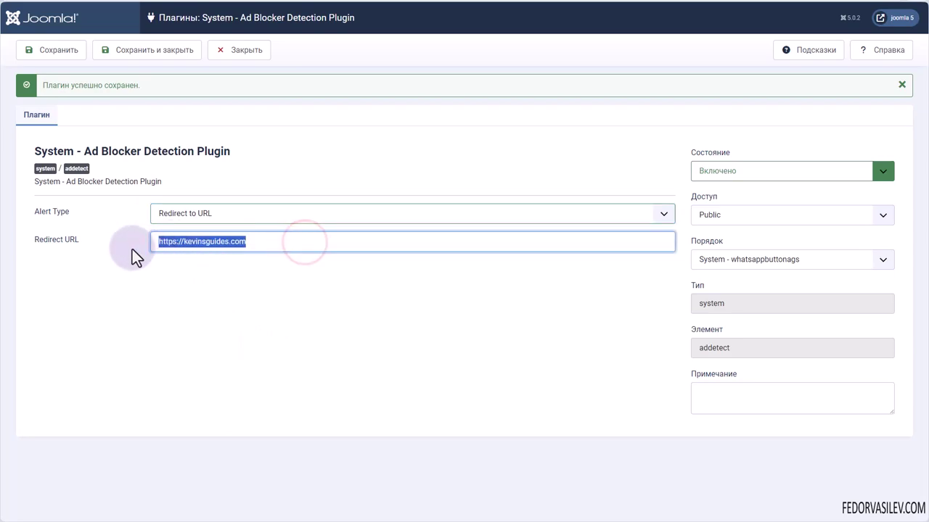
{"action": "left_click", "coordinate": [214, 269]}
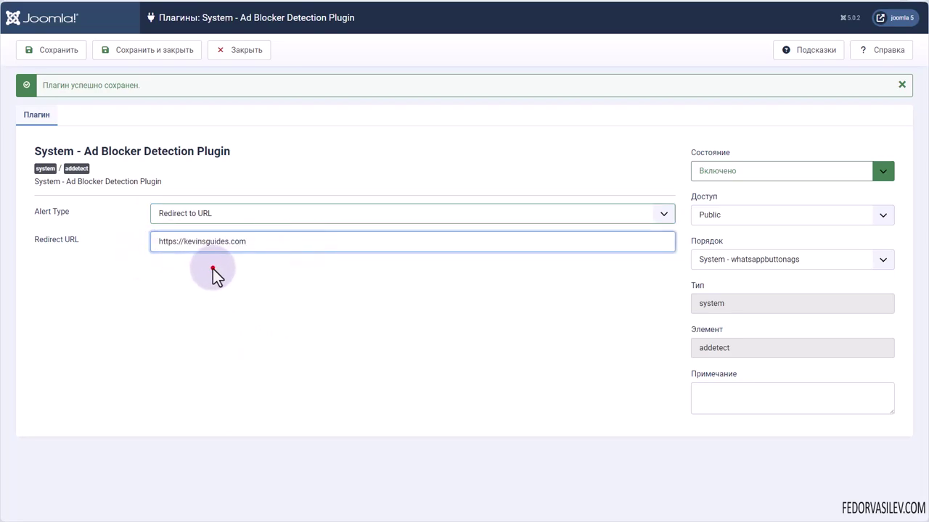
{"action": "triple_click", "coordinate": [267, 245]}
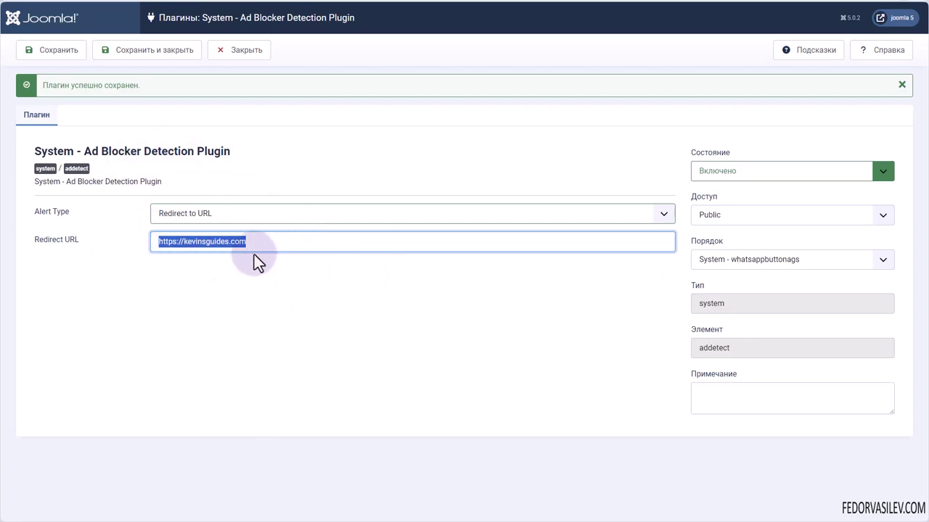
- Set the plugin's Alert Type to Module Warning
{"action": "left_click", "coordinate": [285, 217]}
{"action": "left_click", "coordinate": [210, 259]}
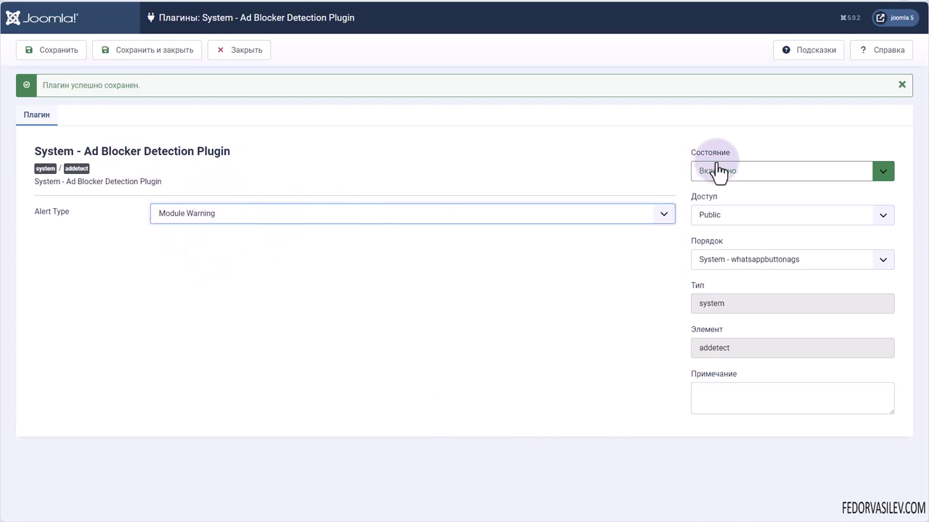